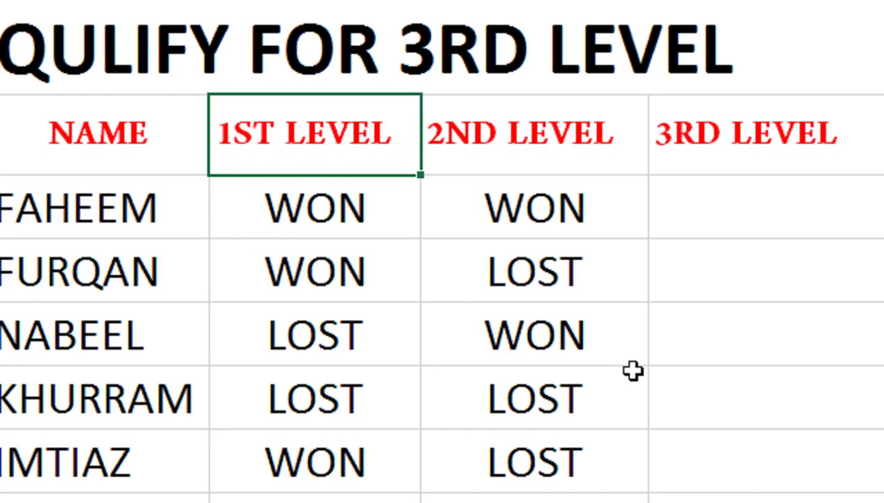
# Step: Enter =XOR(B3="won",C3="won") in FAHEEM's 3RD LEVEL cell D3, which returns FALSE
pyautogui.click(664, 207)
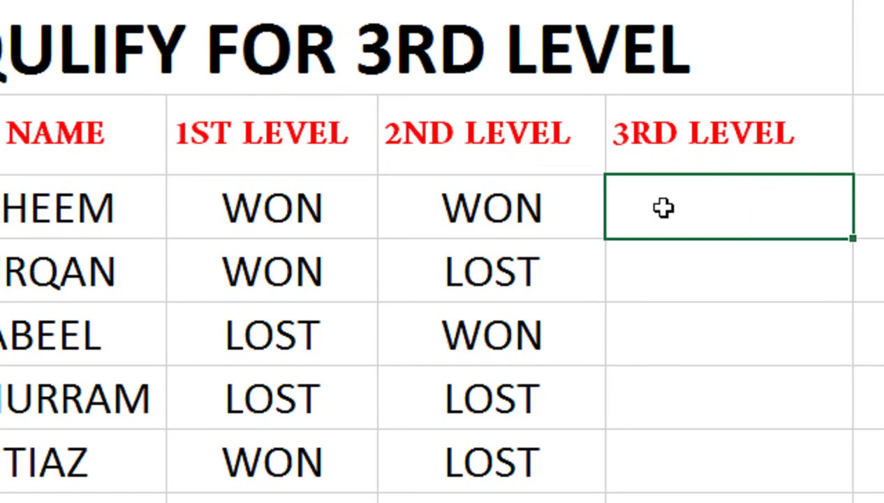
pyautogui.doubleClick(663, 207)
pyautogui.write('=x')
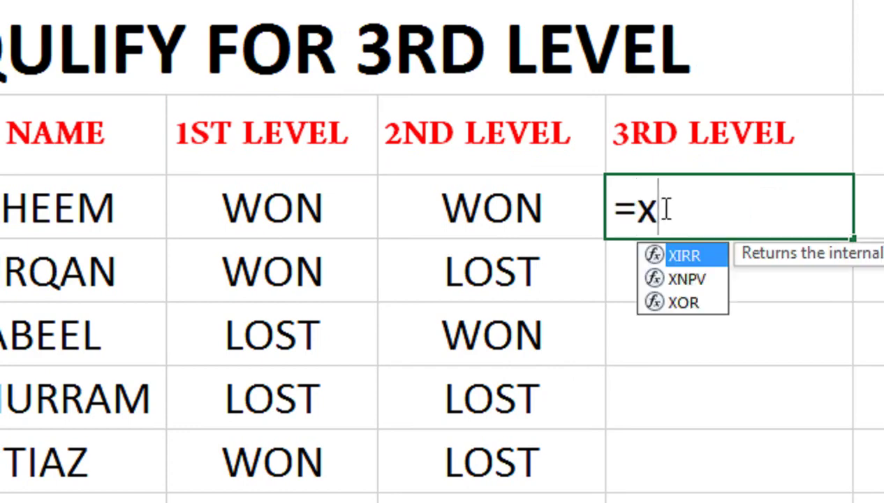
pyautogui.write('or')
pyautogui.press('Tab')
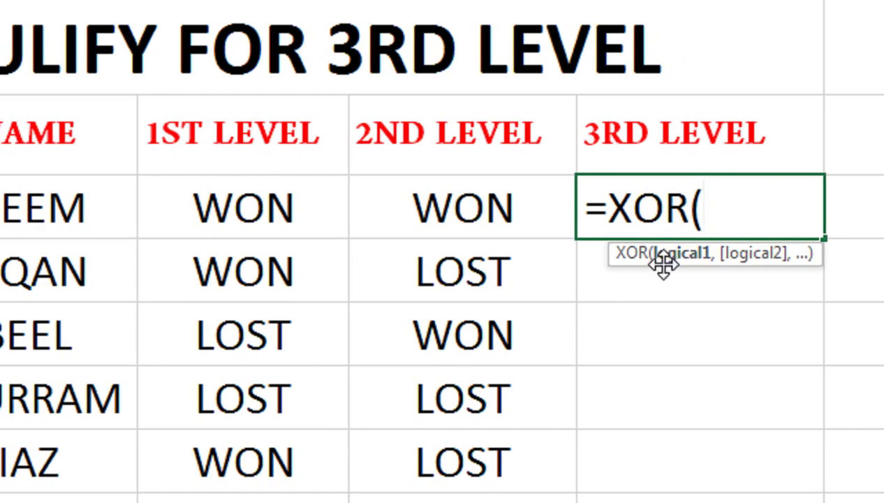
pyautogui.click(307, 206)
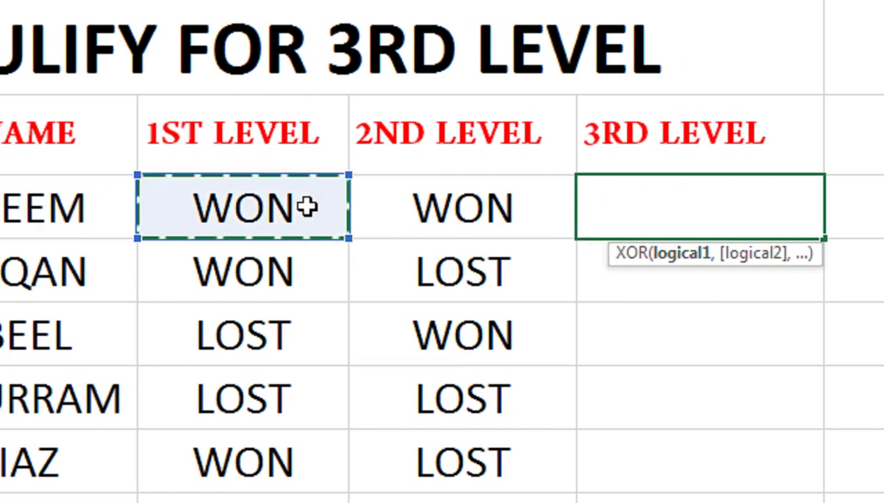
pyautogui.scroll(-2, 307, 206)
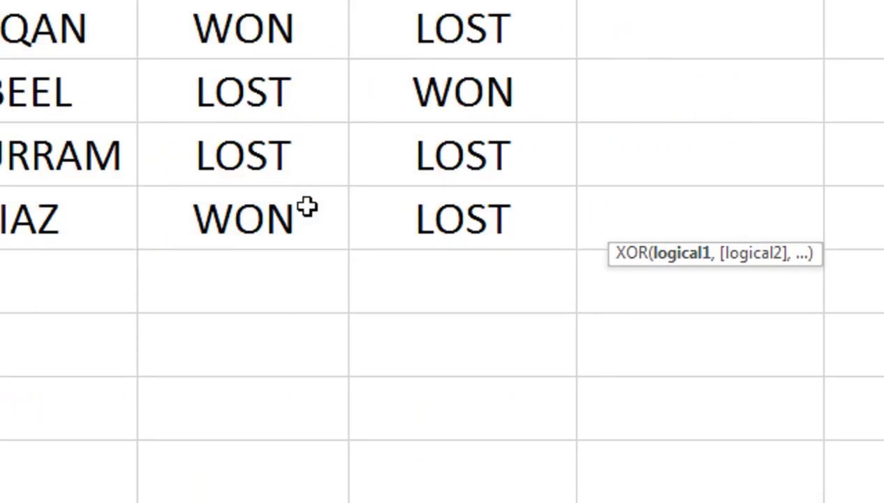
pyautogui.scroll(2, 308, 206)
pyautogui.write('=XOR(B3="')
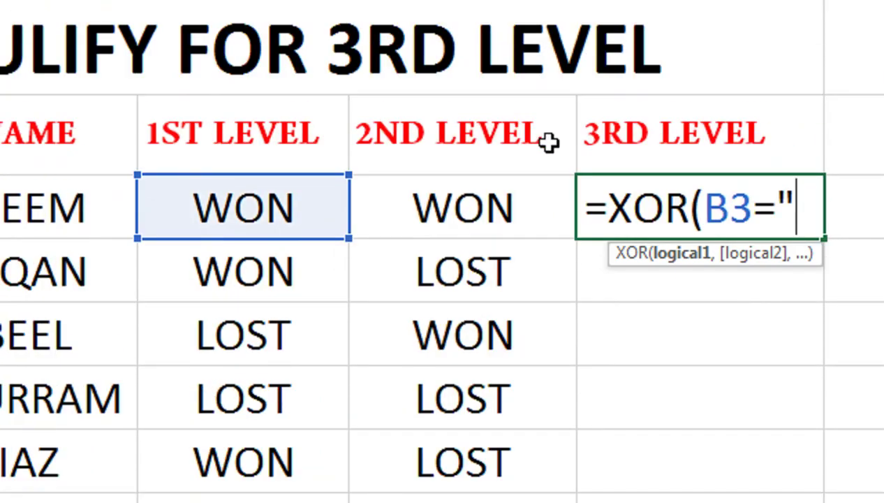
pyautogui.write('won')
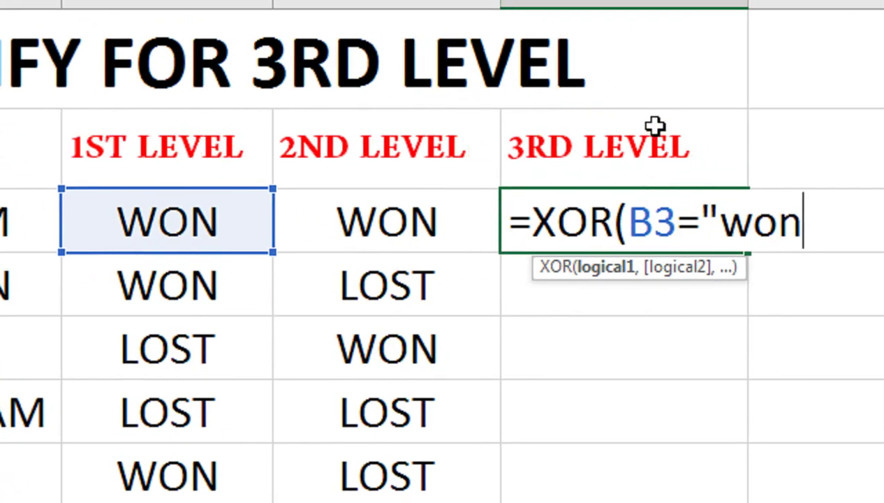
pyautogui.write('",')
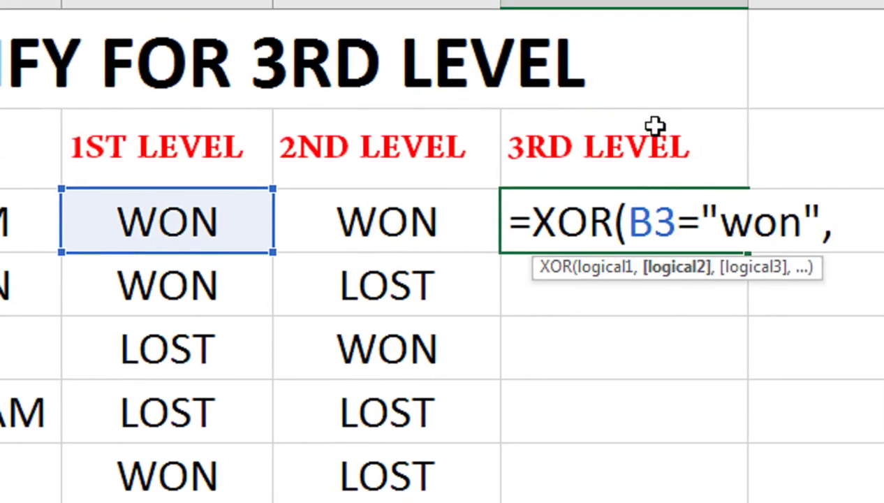
pyautogui.click(418, 244)
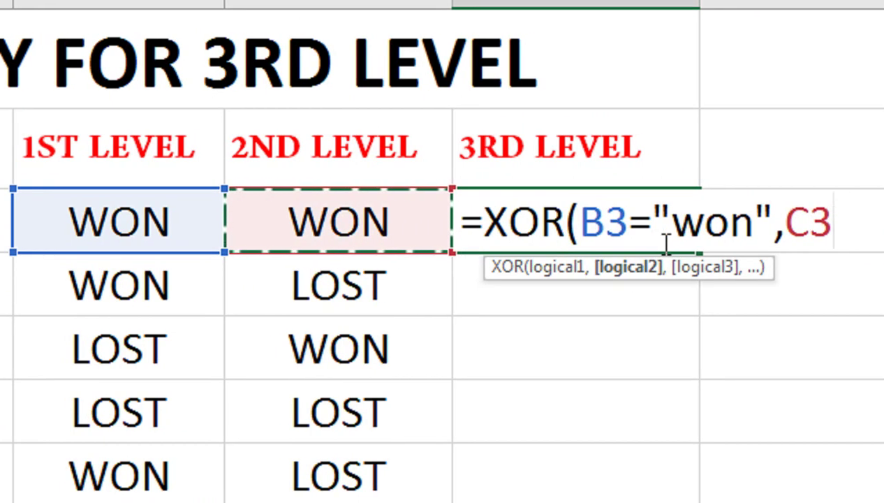
pyautogui.write('=')
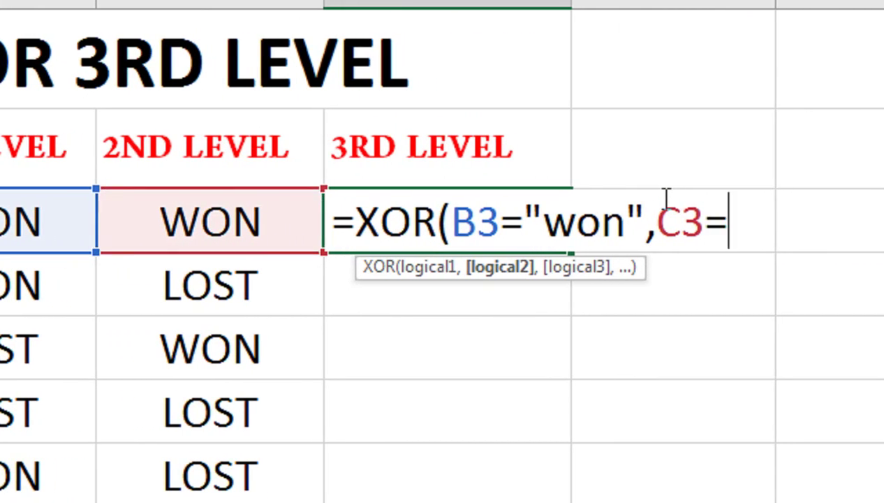
pyautogui.write('"w')
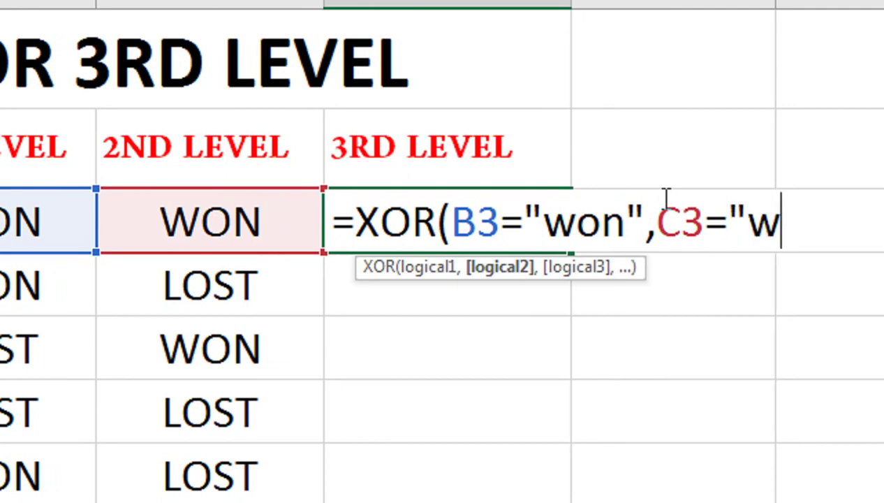
pyautogui.write('on"')
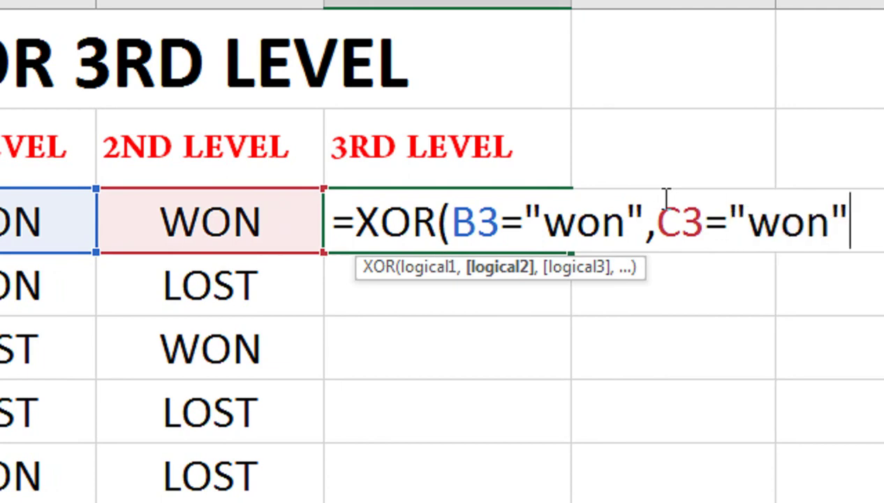
pyautogui.write(')')
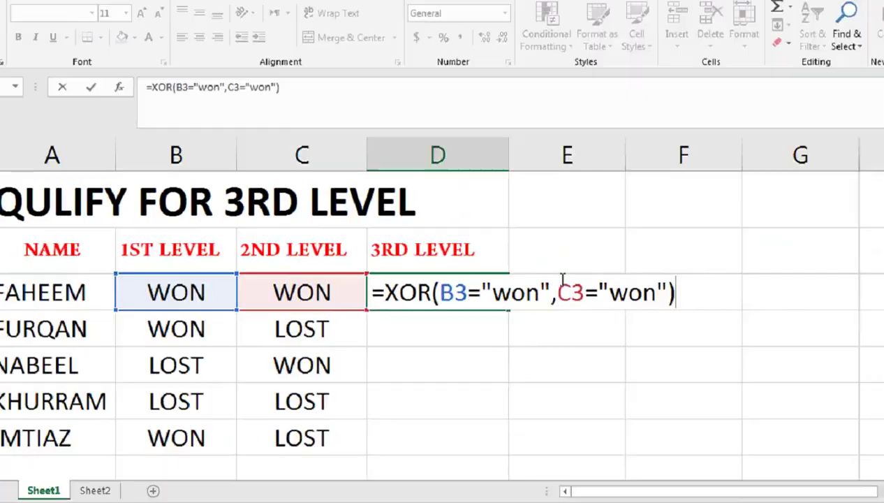
pyautogui.press('Return')
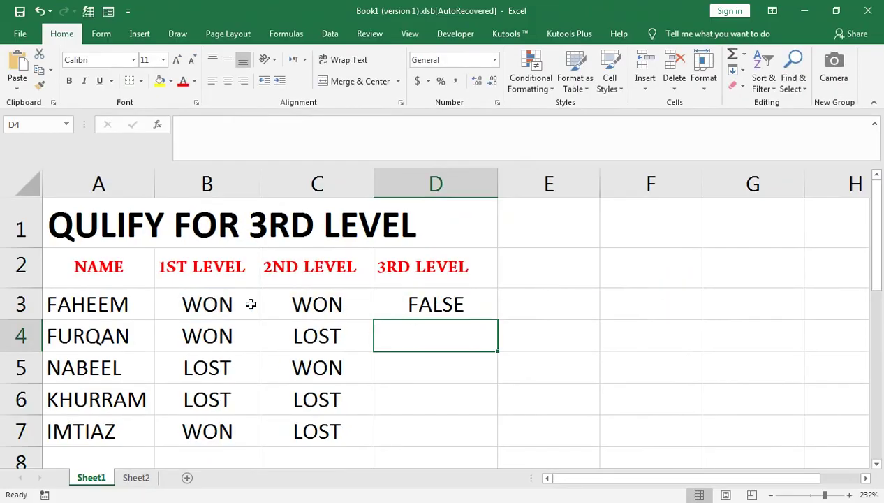
# Step: Copy D3's XOR formula down to D7, giving TRUE, TRUE, FALSE, TRUE in D4:D7
pyautogui.click(434, 305)
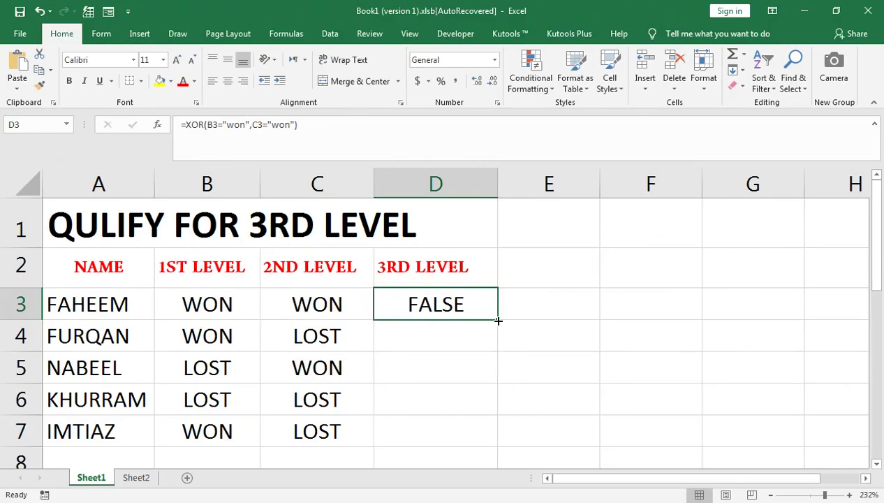
pyautogui.moveTo(499, 319); pyautogui.dragTo(497, 351)
pyautogui.click(510, 357)
pyautogui.click(502, 416)
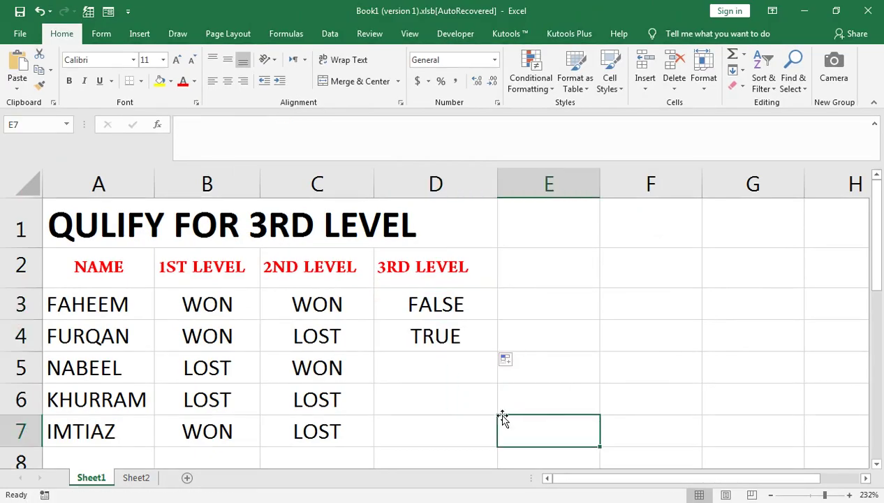
pyautogui.click(472, 297)
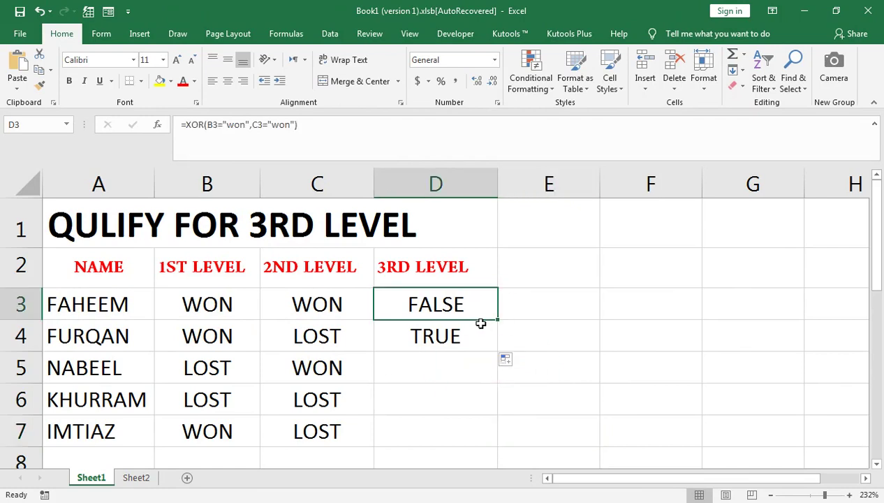
pyautogui.hotkey('shift', 'Down')
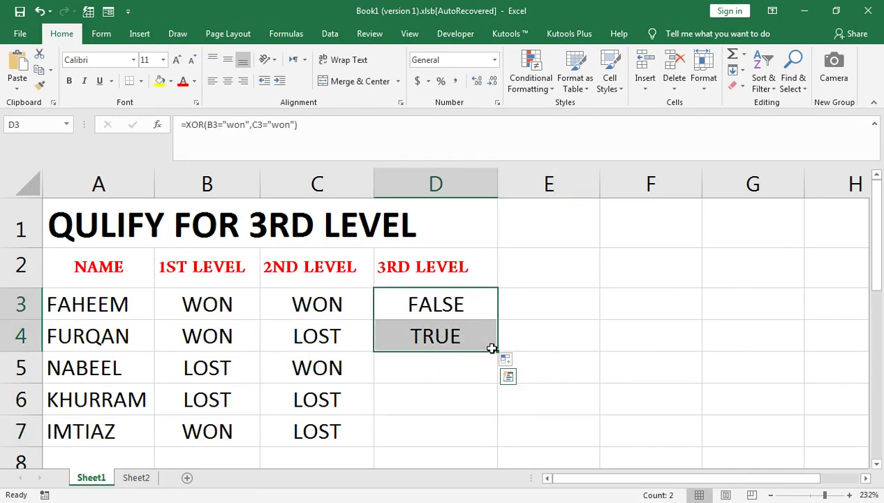
pyautogui.moveTo(498, 351); pyautogui.dragTo(498, 351)
pyautogui.doubleClick(498, 350)
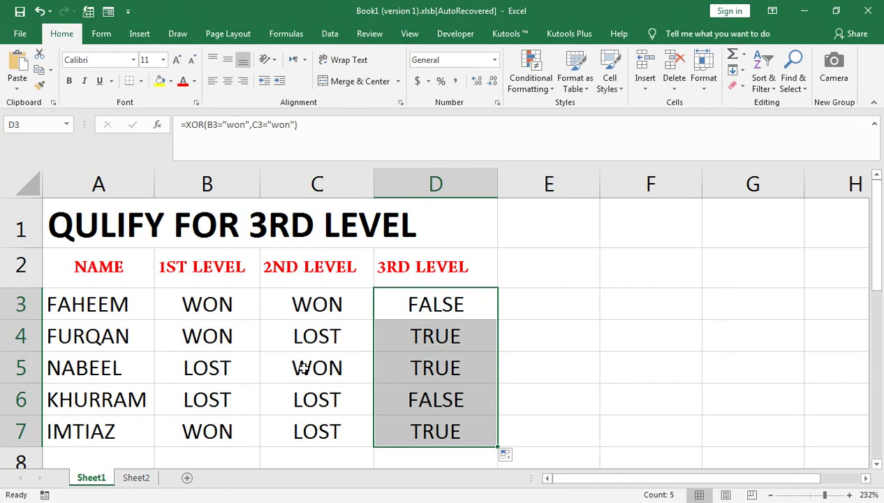
pyautogui.click(416, 377)
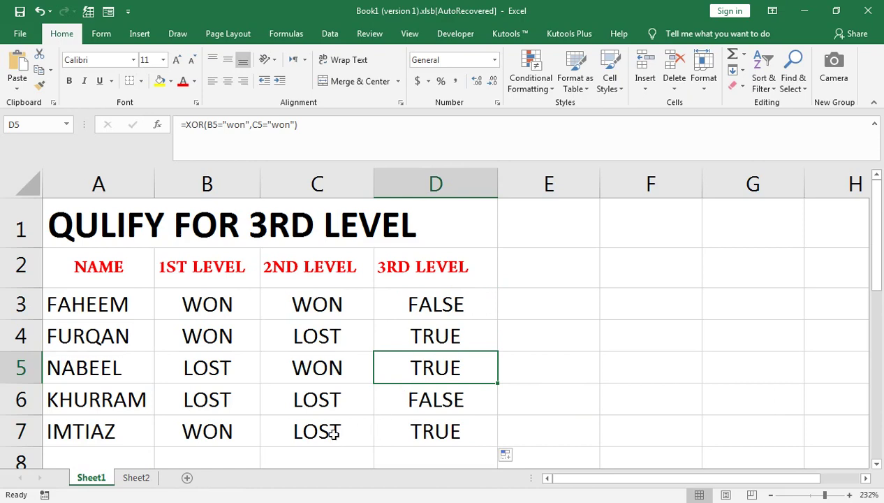
# Step: Switch to Sheet2 with its Level 1–5 table and empty Result column
pyautogui.click(137, 478)
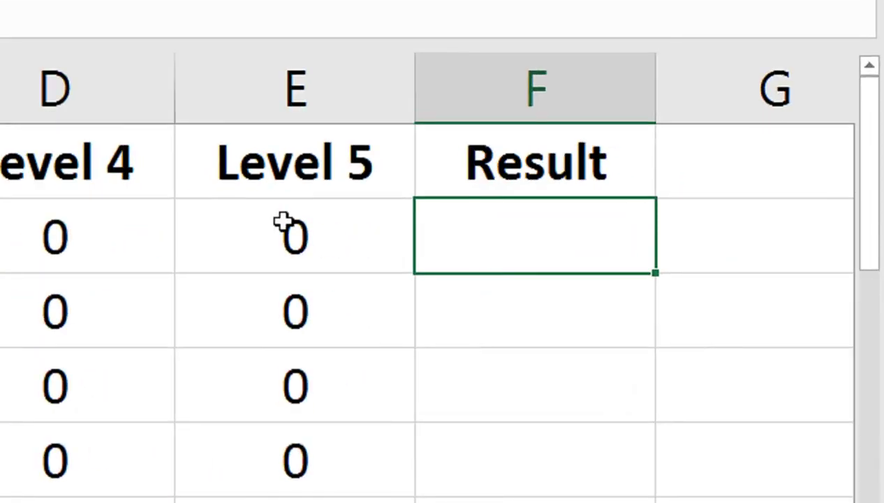
# Step: Enter =XOR(A2:E2) in F2 and fill it down to F7
pyautogui.write('=xo')
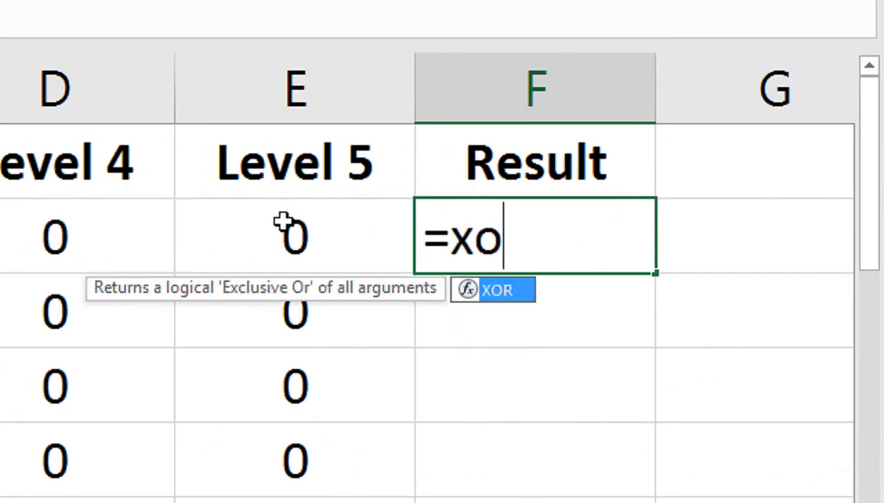
pyautogui.press('Tab')
pyautogui.click(282, 221)
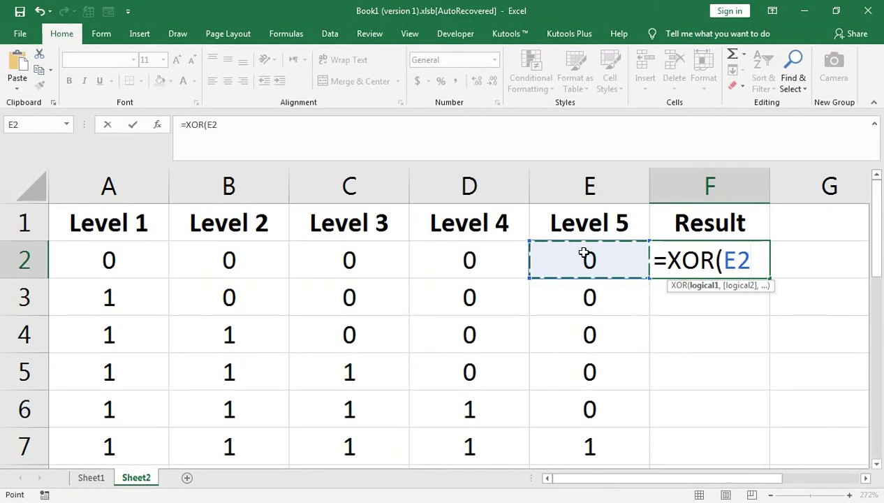
pyautogui.hotkey('shift', 'Left')
pyautogui.hotkey('shift', 'Left')
pyautogui.hotkey('shift', 'Left')
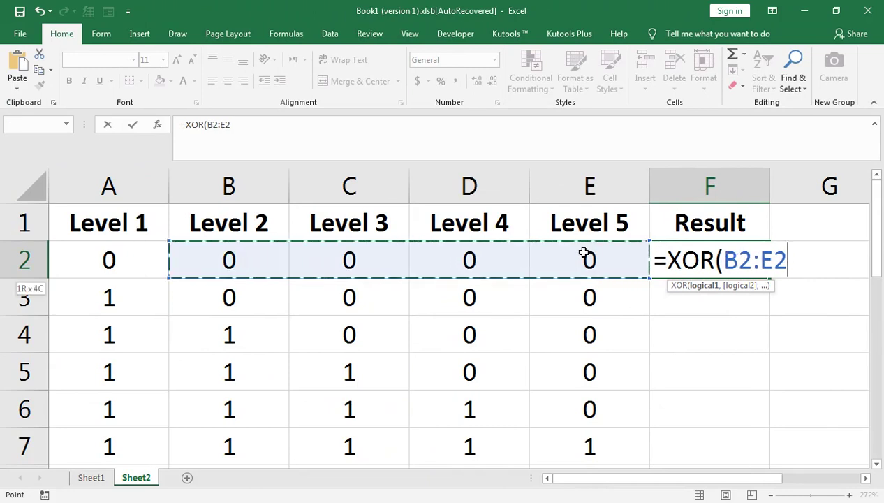
pyautogui.hotkey('shift', 'Left')
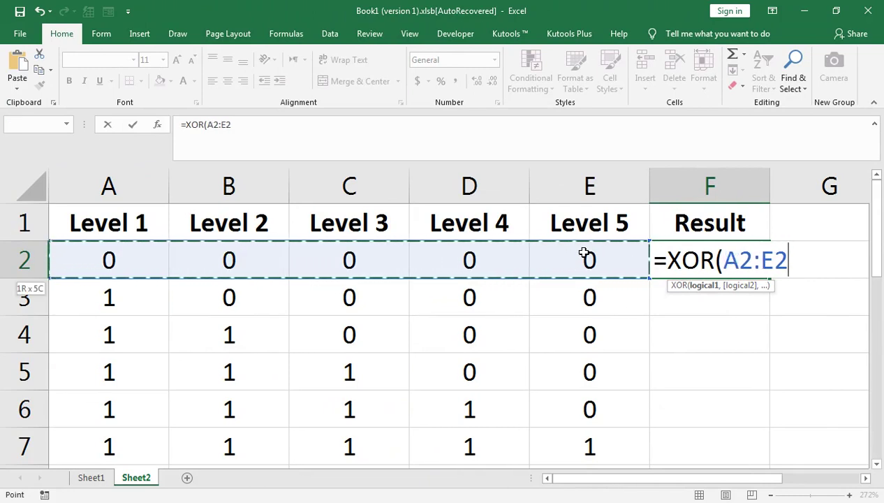
pyautogui.write(')')
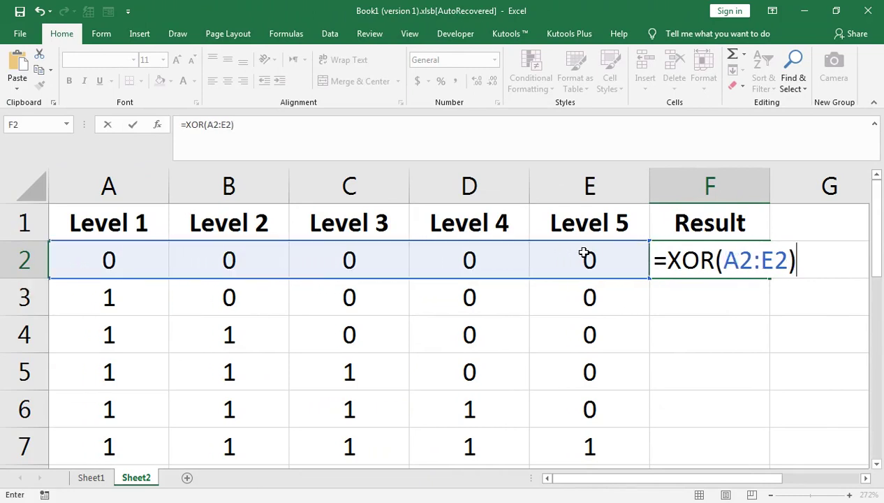
pyautogui.press('Return')
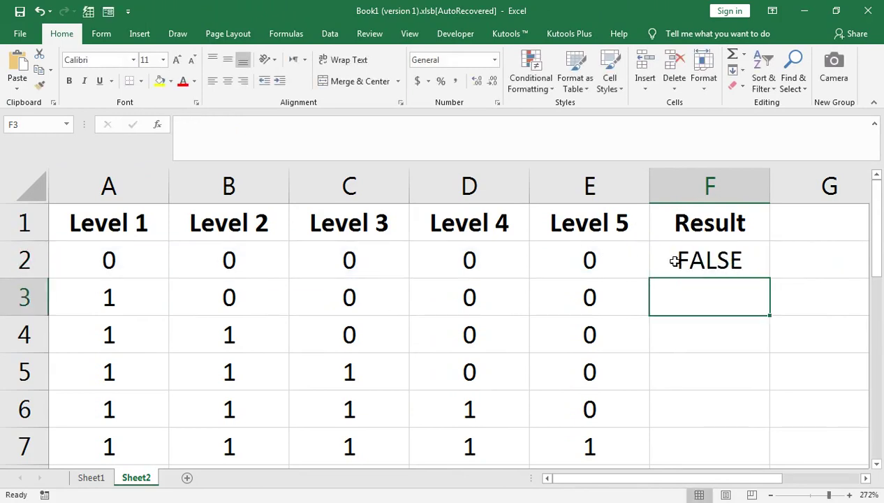
pyautogui.click(697, 263)
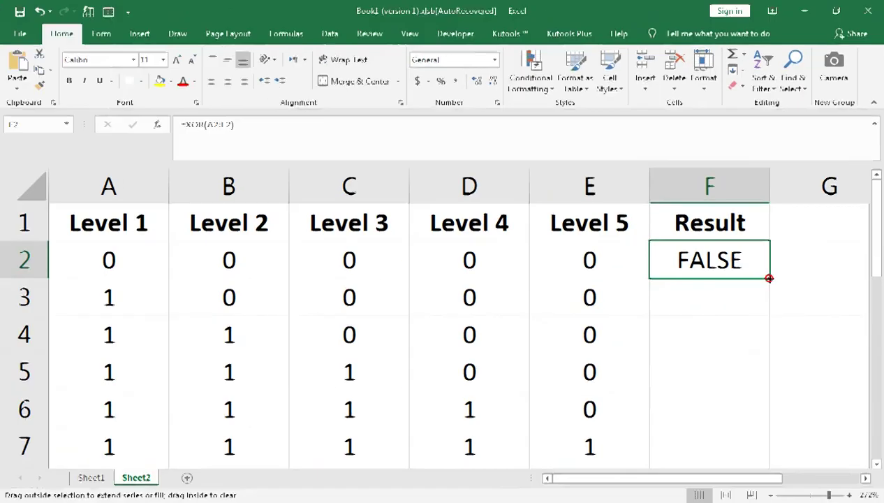
pyautogui.doubleClick(770, 279)
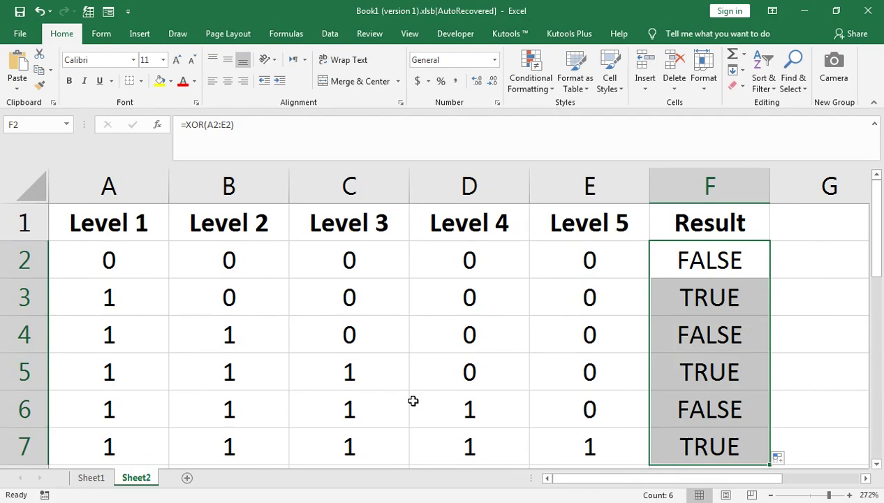
# Step: Return to Sheet1 and open D3's =XOR(B3="won",C3="won") formula for editing
pyautogui.click(91, 477)
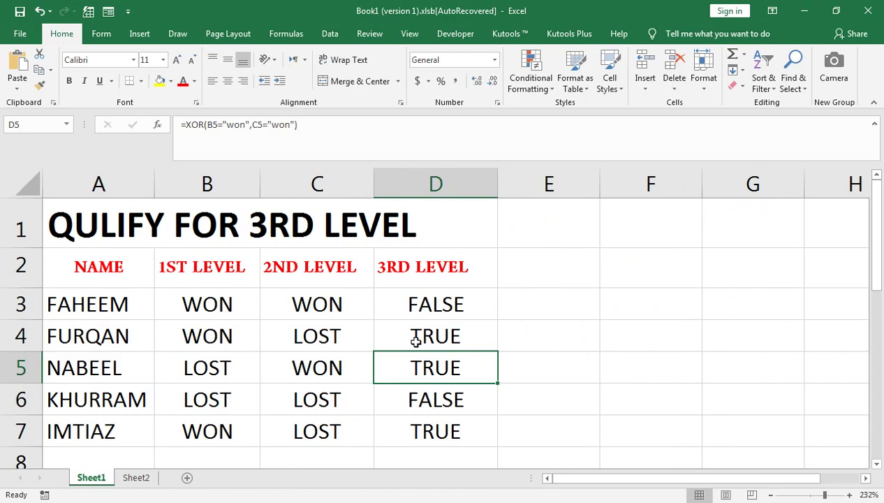
pyautogui.click(450, 307)
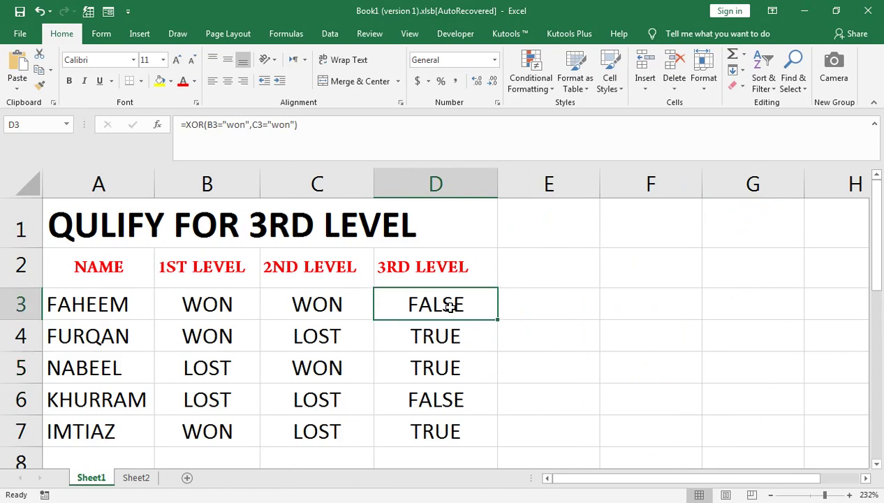
pyautogui.doubleClick(450, 308)
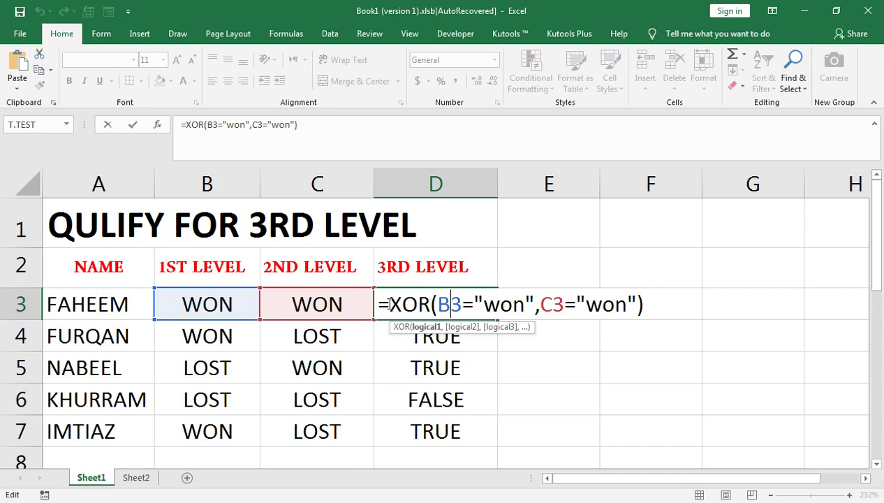
# Step: Wrap D3's formula as =IF(XOR(B3="won",C3="won"),"YES","NO"), which shows NO
pyautogui.click(389, 305)
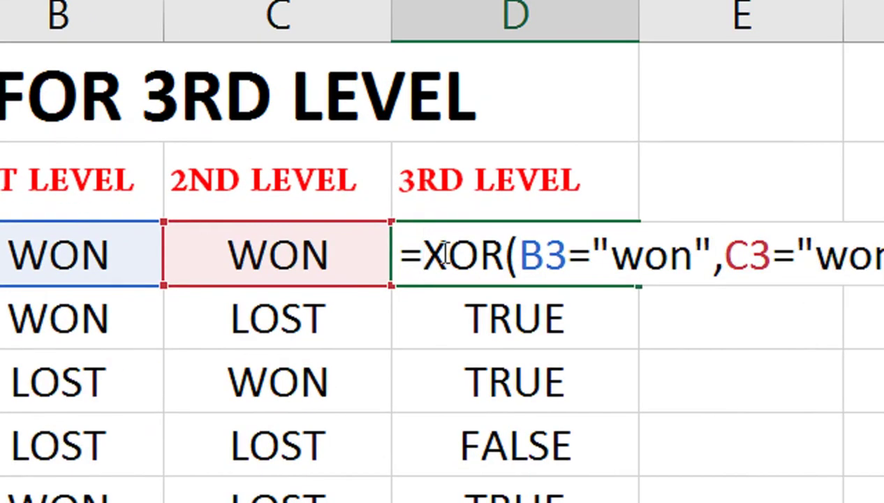
pyautogui.write('i')
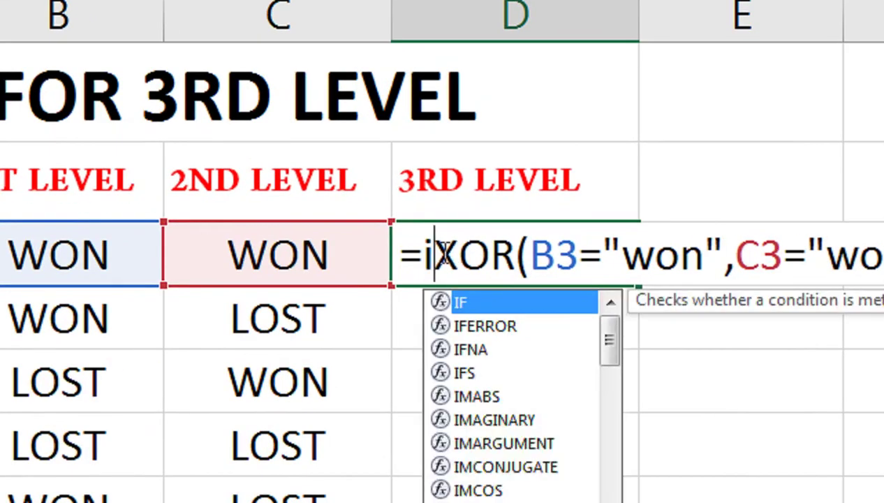
pyautogui.write('f')
pyautogui.press('Tab')
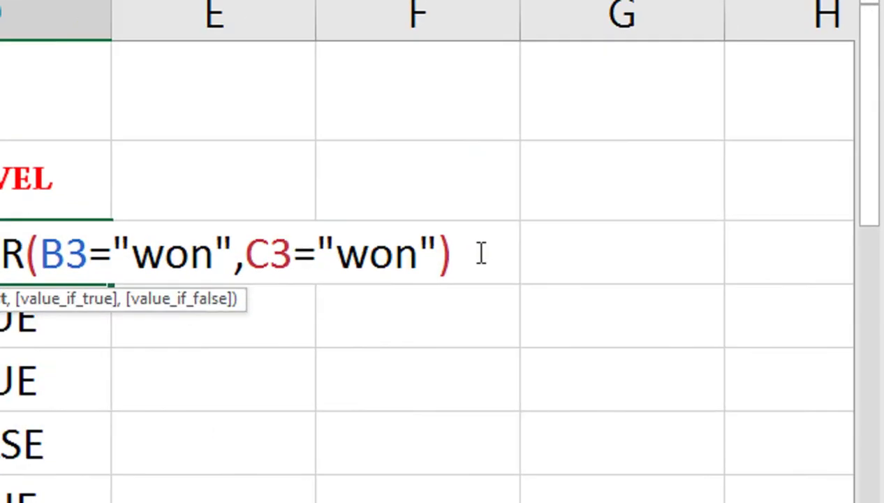
pyautogui.click(685, 305)
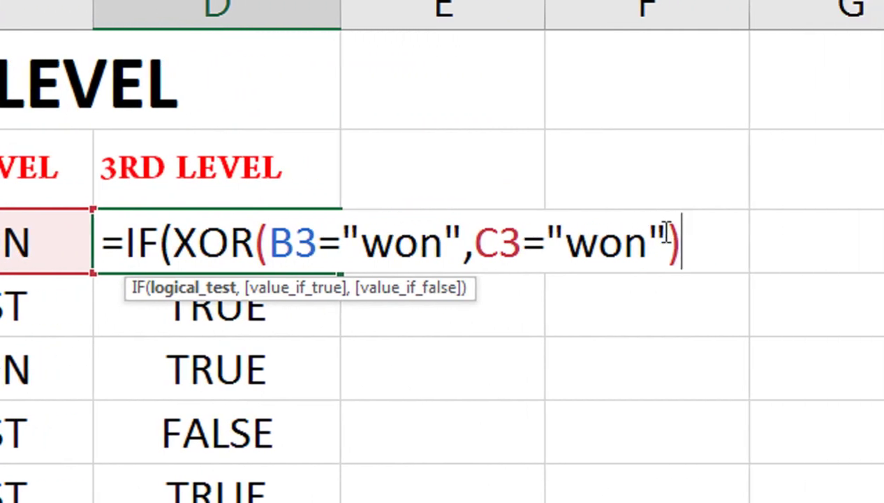
pyautogui.write(',')
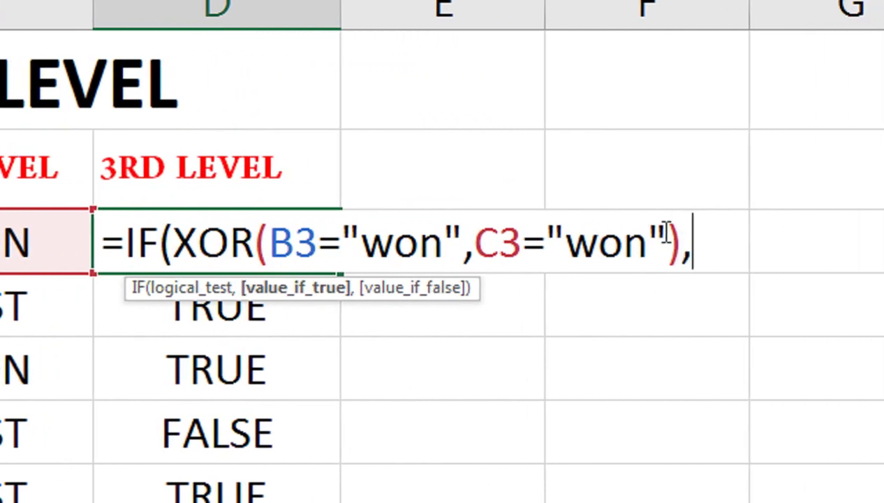
pyautogui.write('"')
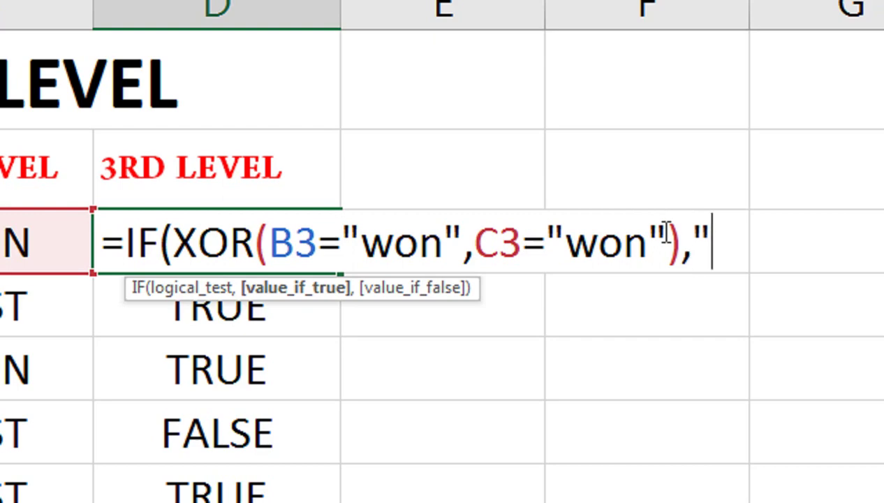
pyautogui.write('YEs')
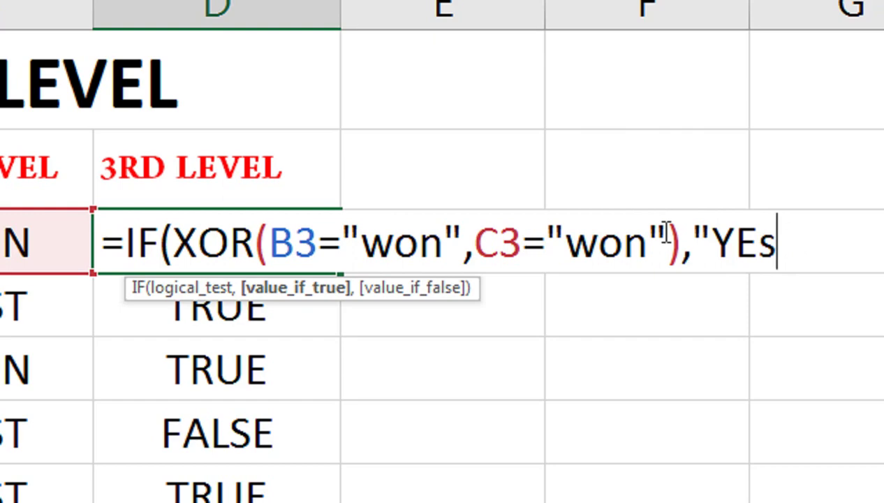
pyautogui.press('BackSpace')
pyautogui.write('S')
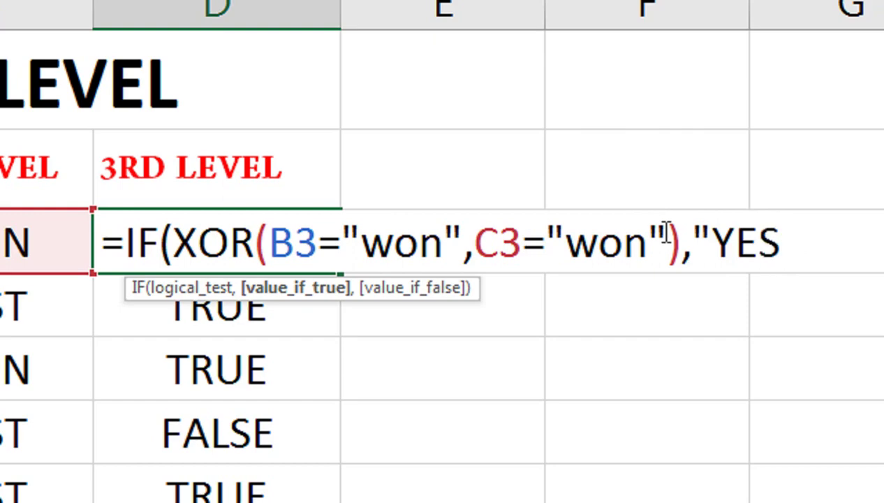
pyautogui.write('"')
pyautogui.write(',"')
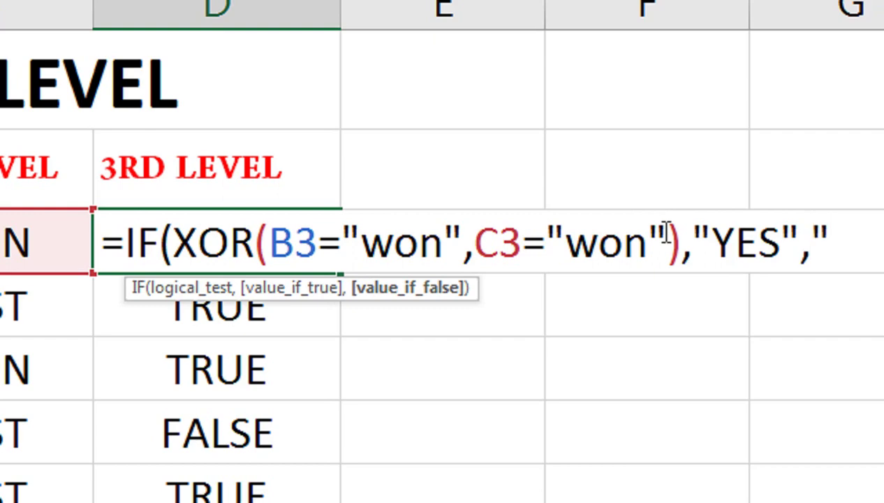
pyautogui.write('NO')
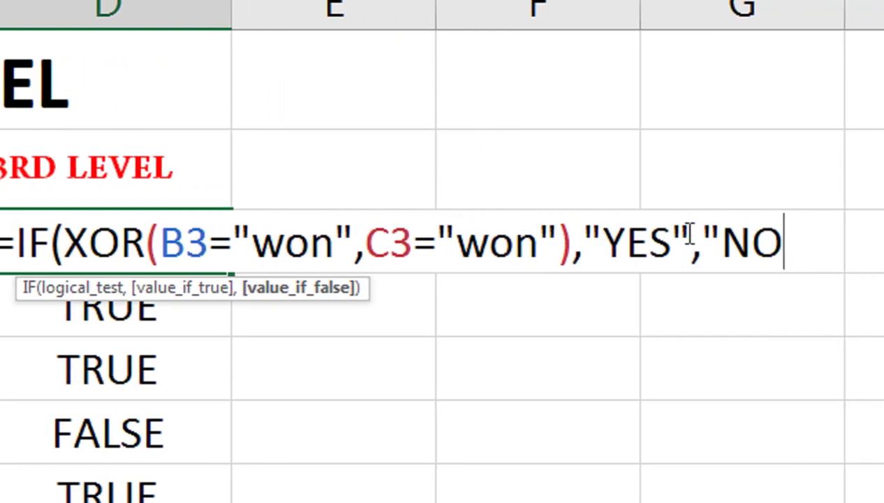
pyautogui.write('"')
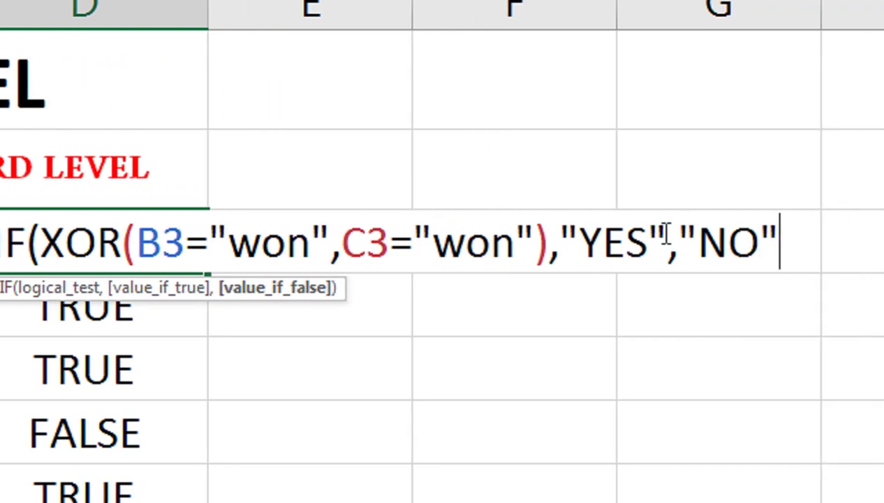
pyautogui.write(')')
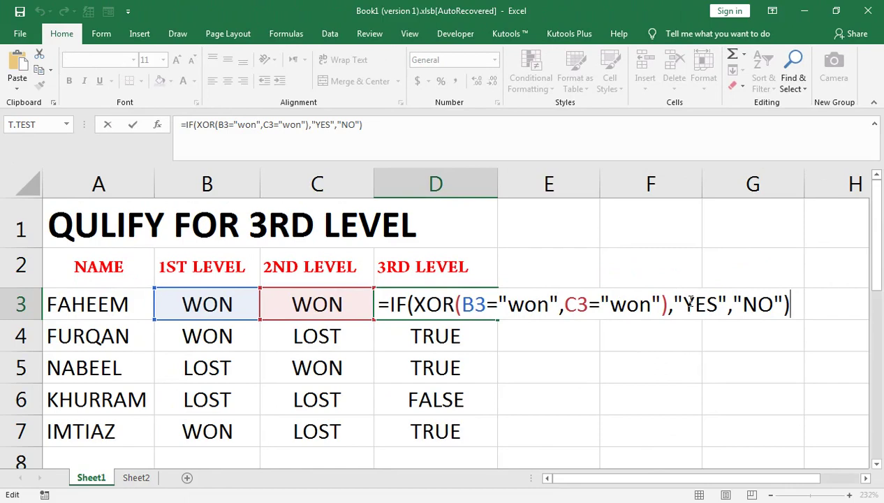
pyautogui.press('Return')
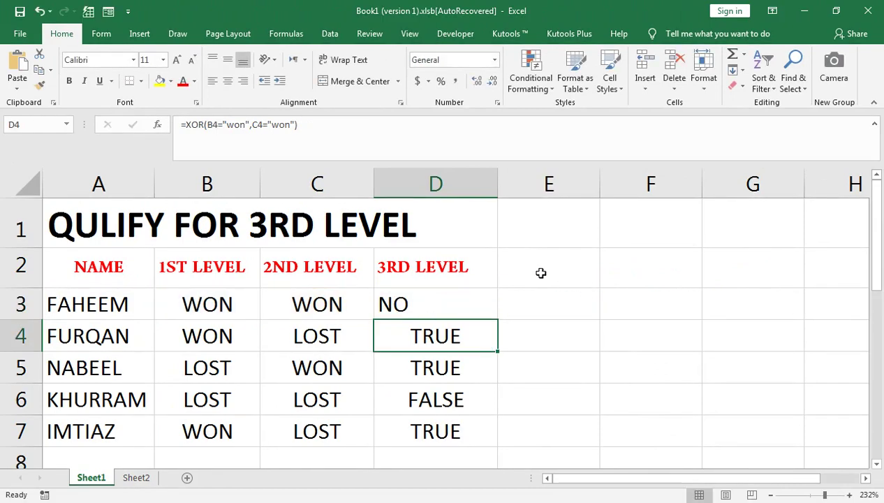
# Step: Fill the IF formula down to D7 and center the NO, YES, YES, NO, YES results
pyautogui.click(484, 303)
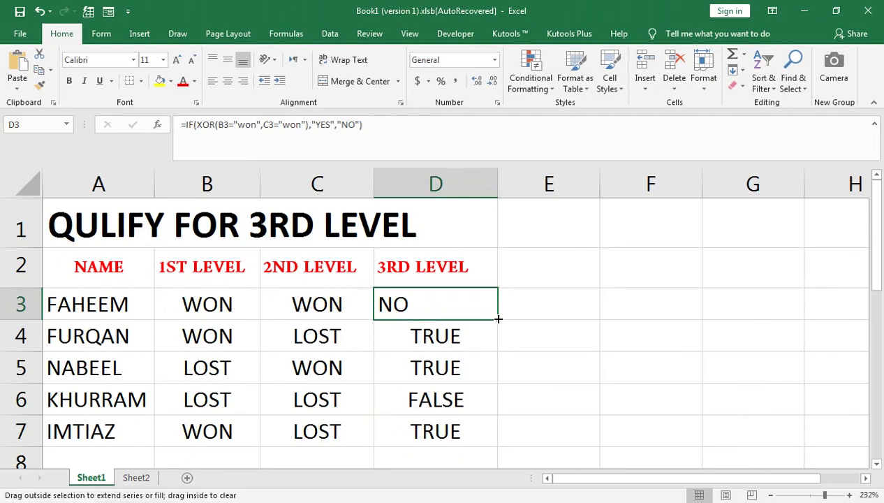
pyautogui.doubleClick(498, 319)
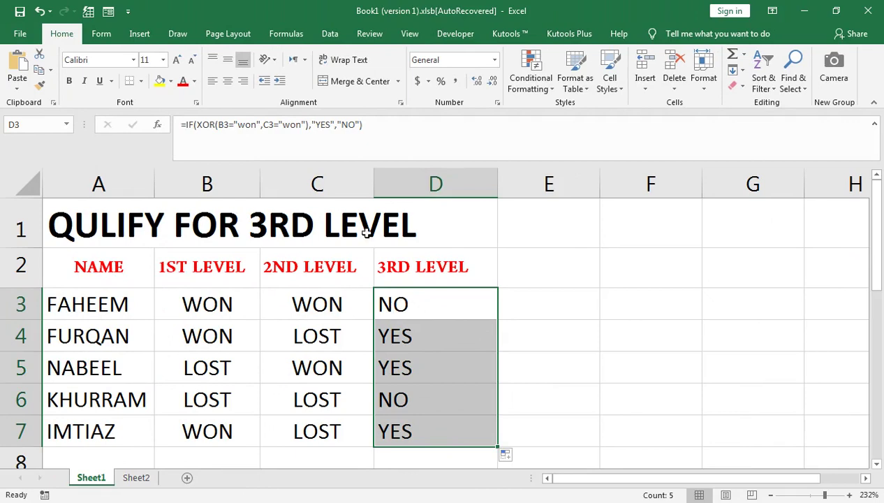
pyautogui.click(227, 82)
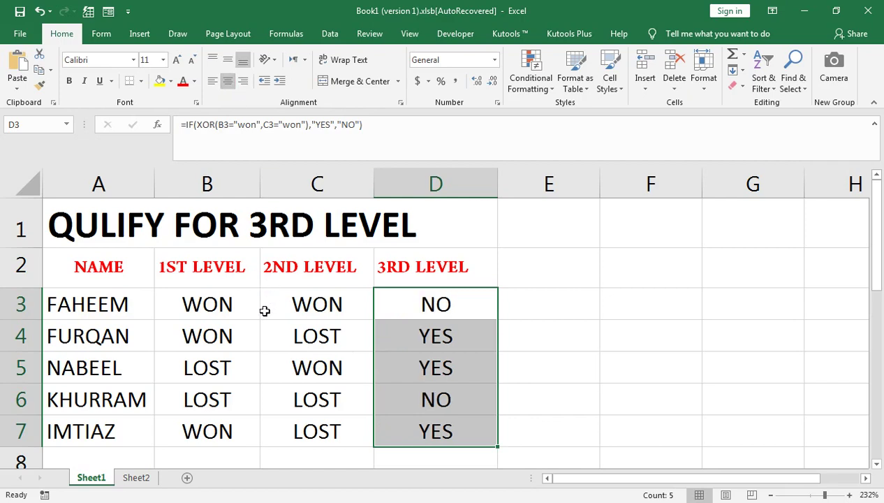
pyautogui.click(261, 433)
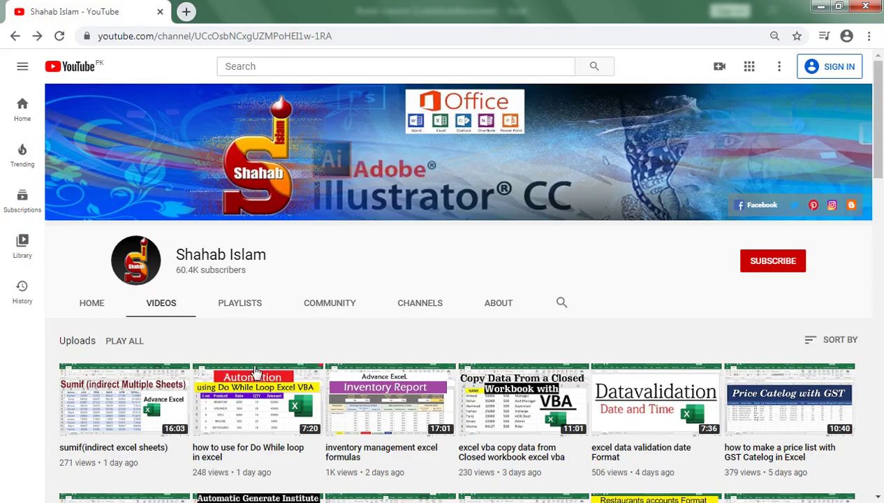